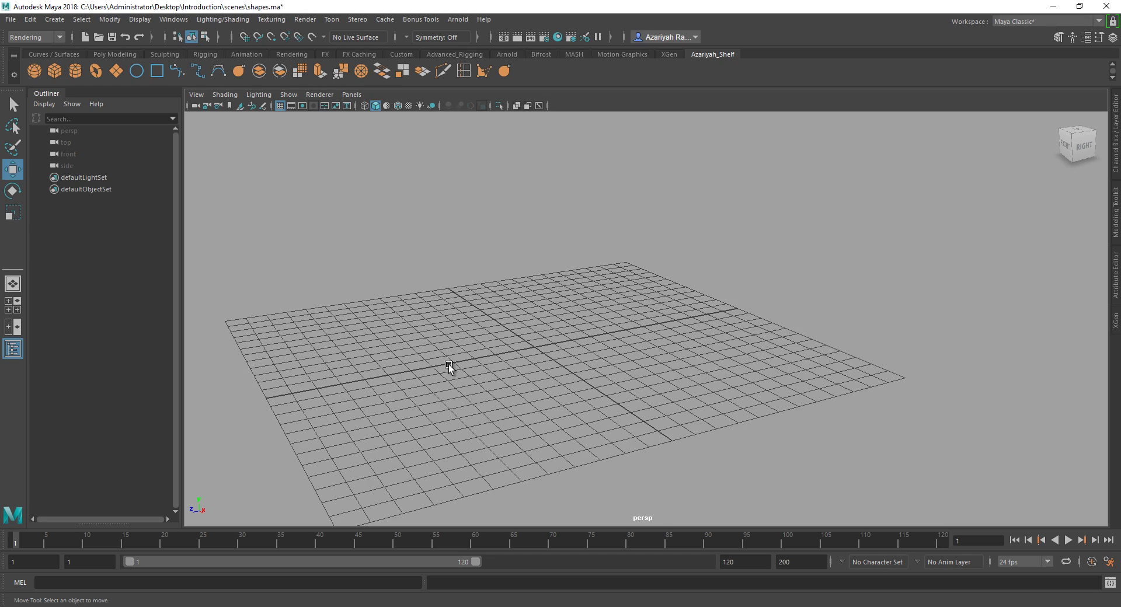
Step: Create a polygon sphere and a polygon cube, and move the cube along the Z axis clear of the sphere
{"action": "left_click", "coordinate": [40, 73]}
{"action": "left_click", "coordinate": [57, 74]}
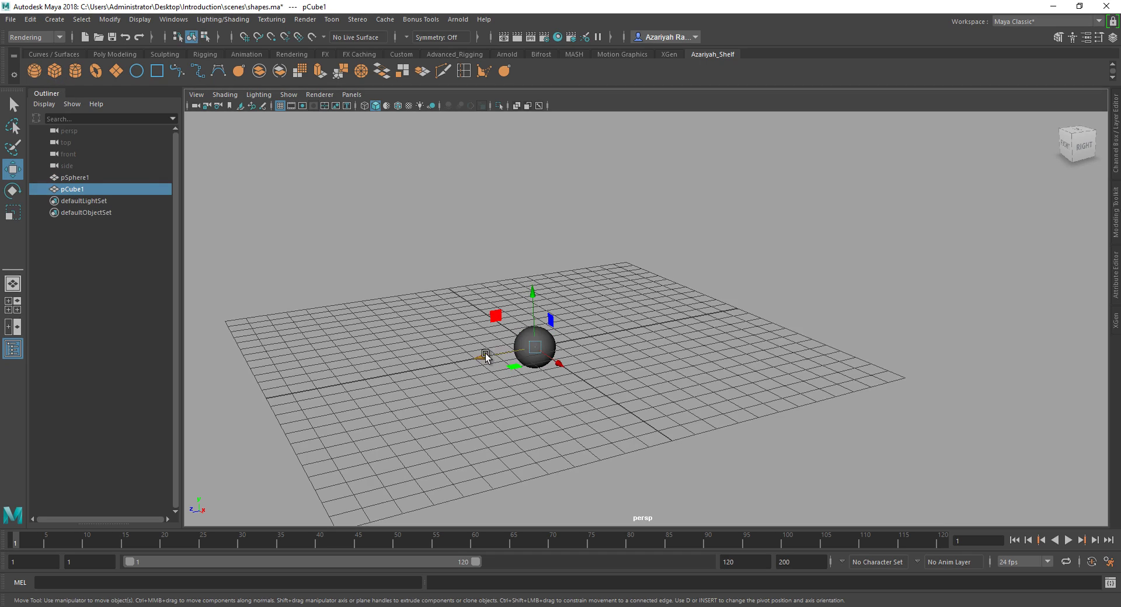
{"action": "left_click_drag", "start_coordinate": [481, 355], "coordinate": [358, 380]}
Step: Select the perspective camera and display the resolution gate in its view
{"action": "left_click", "coordinate": [194, 106]}
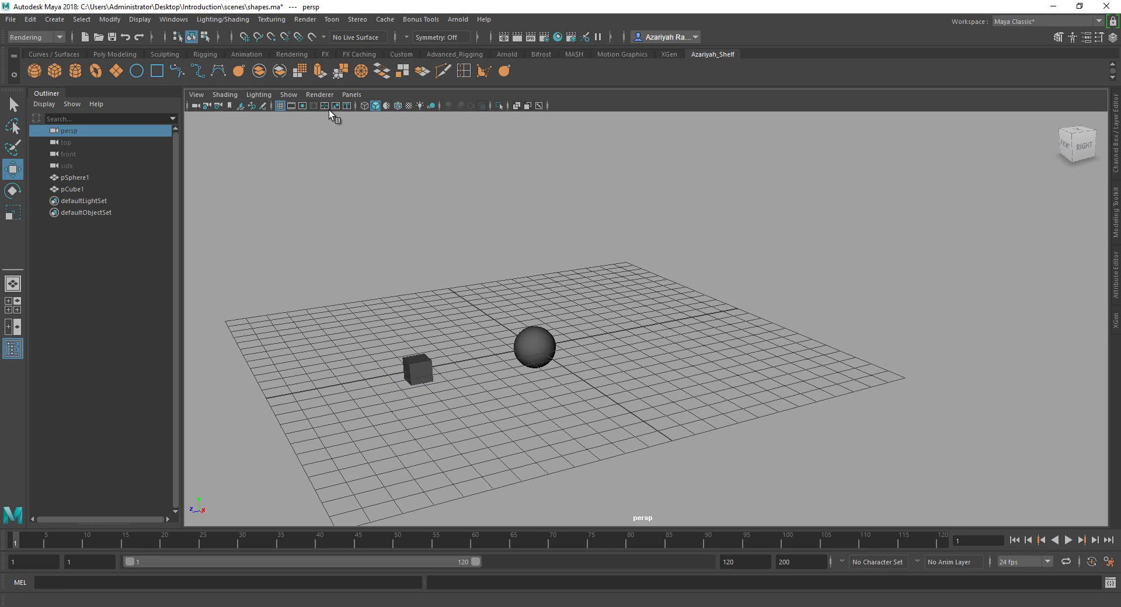
{"action": "left_click", "coordinate": [301, 106]}
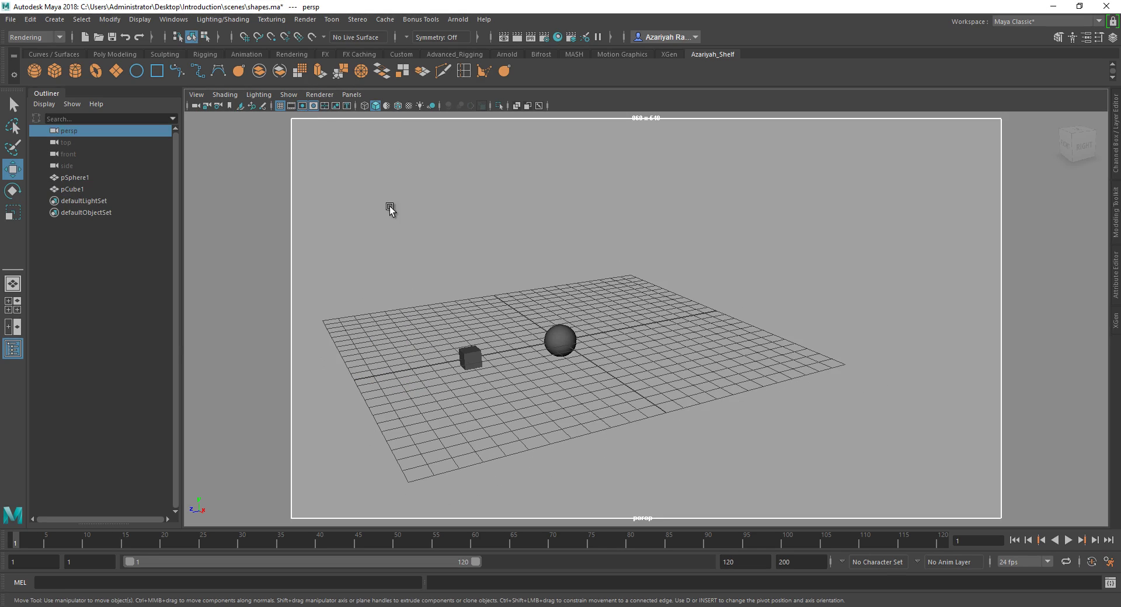
Step: Switch to a two-pane side-by-side layout and show the persp camera in the front-view pane as well
{"action": "left_click", "coordinate": [13, 327]}
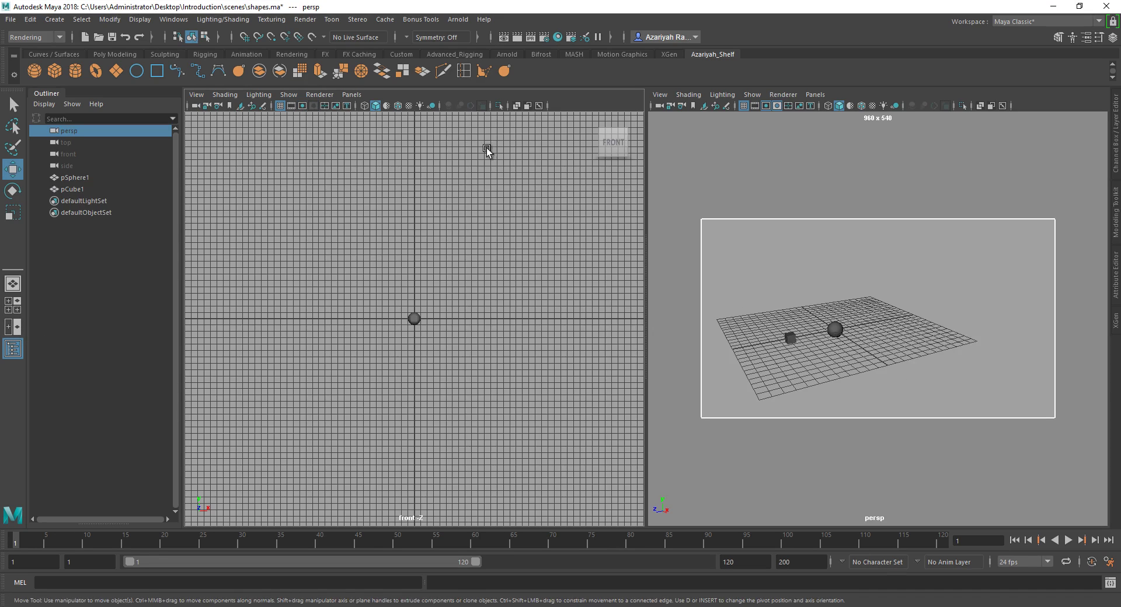
{"action": "left_click", "coordinate": [353, 95]}
{"action": "mouse_move", "coordinate": [364, 109]}
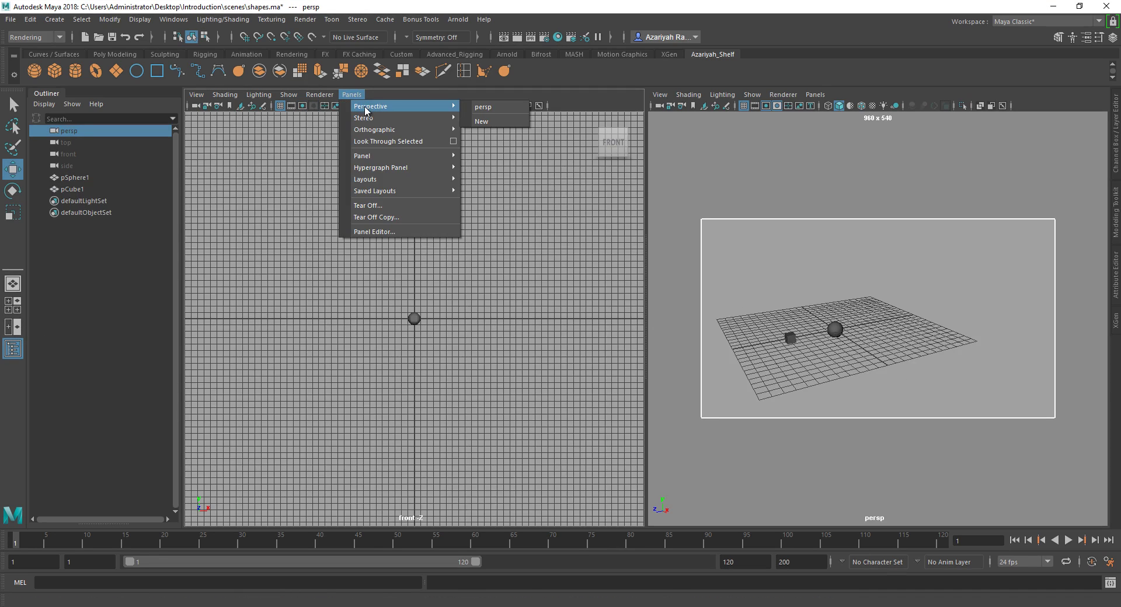
{"action": "left_click", "coordinate": [841, 300]}
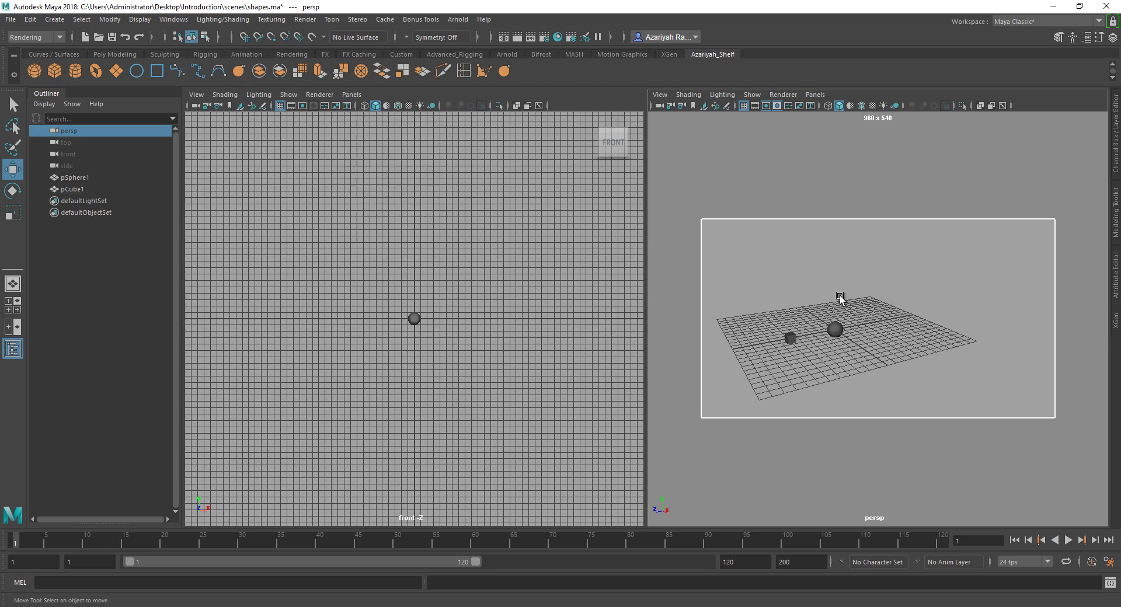
{"action": "left_click", "coordinate": [352, 94]}
{"action": "mouse_move", "coordinate": [382, 109]}
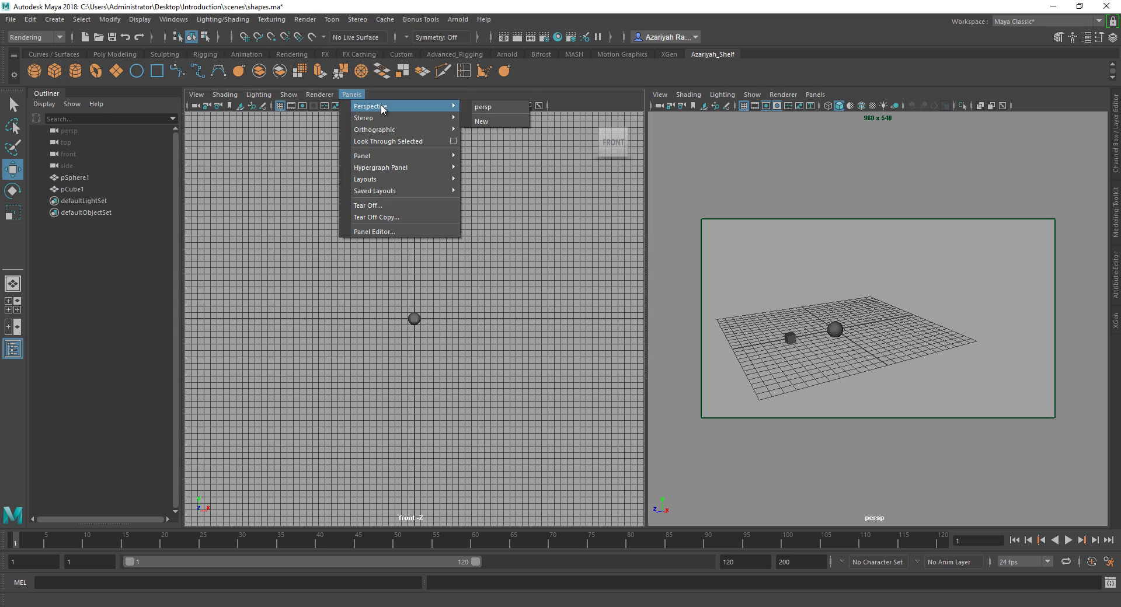
{"action": "left_click", "coordinate": [476, 109]}
Step: Create a standard camera and look through it in the pane that was switched from front to persp
{"action": "key", "text": "space"}
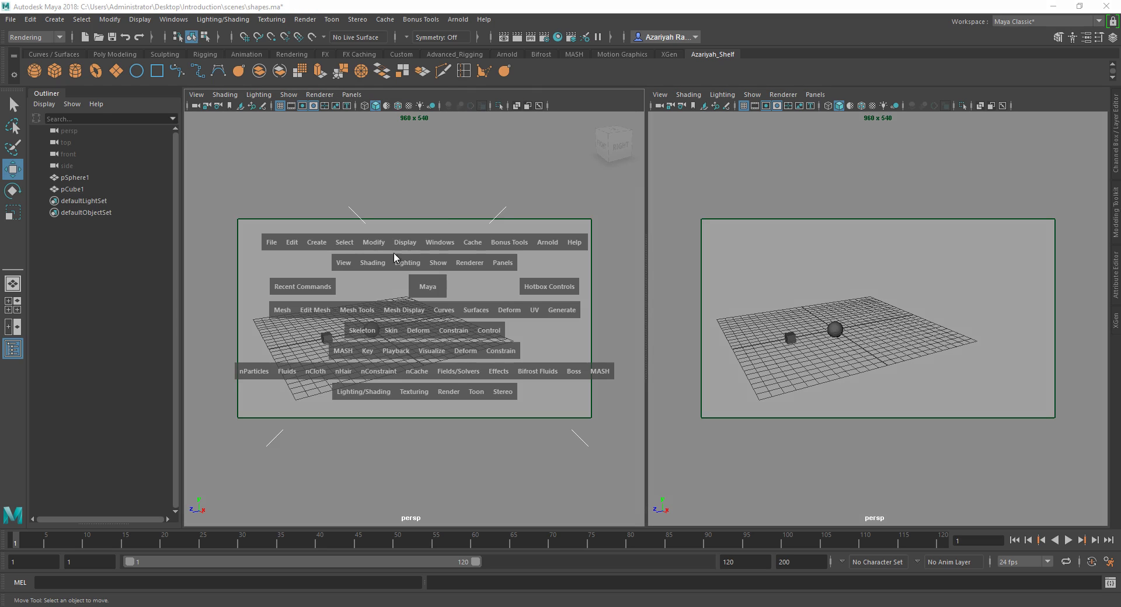
{"action": "left_click", "coordinate": [324, 241]}
{"action": "mouse_move", "coordinate": [408, 322]}
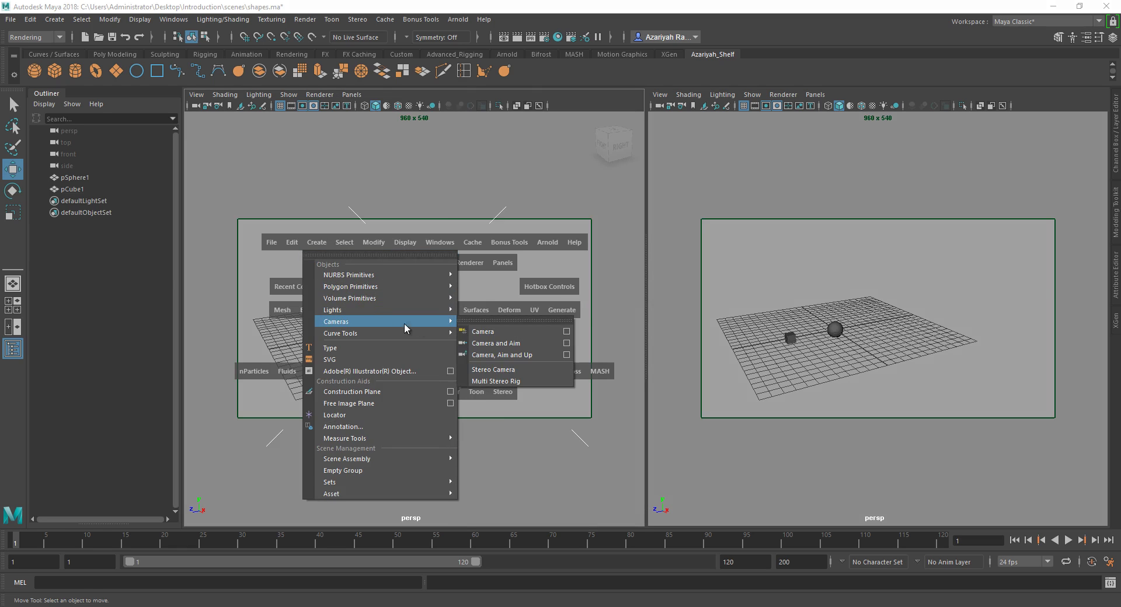
{"action": "left_click", "coordinate": [484, 335]}
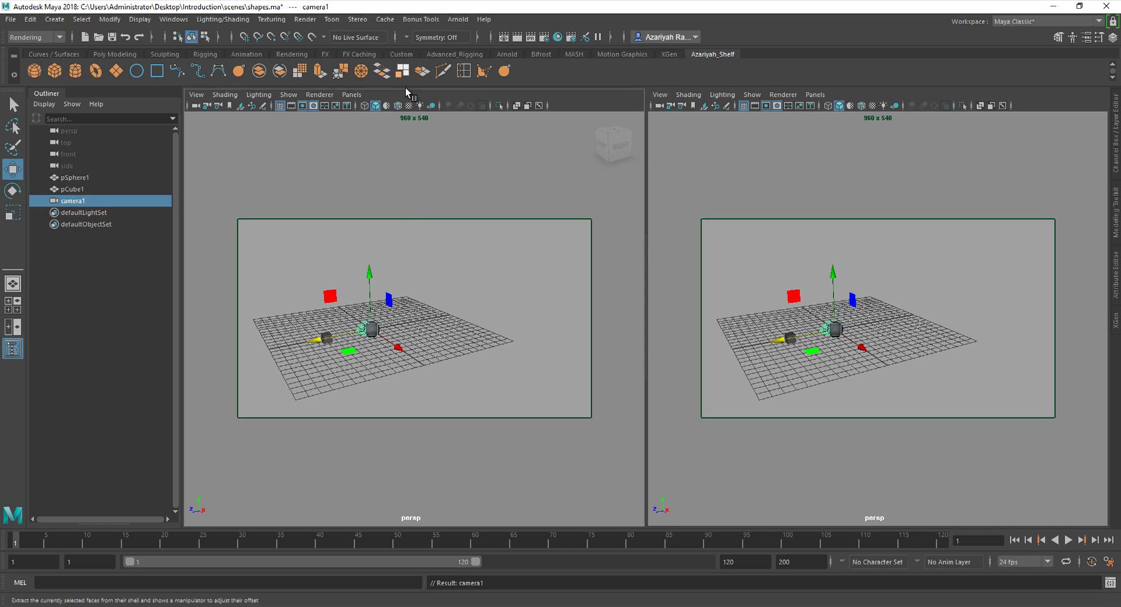
{"action": "left_click", "coordinate": [351, 94]}
{"action": "mouse_move", "coordinate": [396, 109]}
{"action": "left_click", "coordinate": [496, 110]}
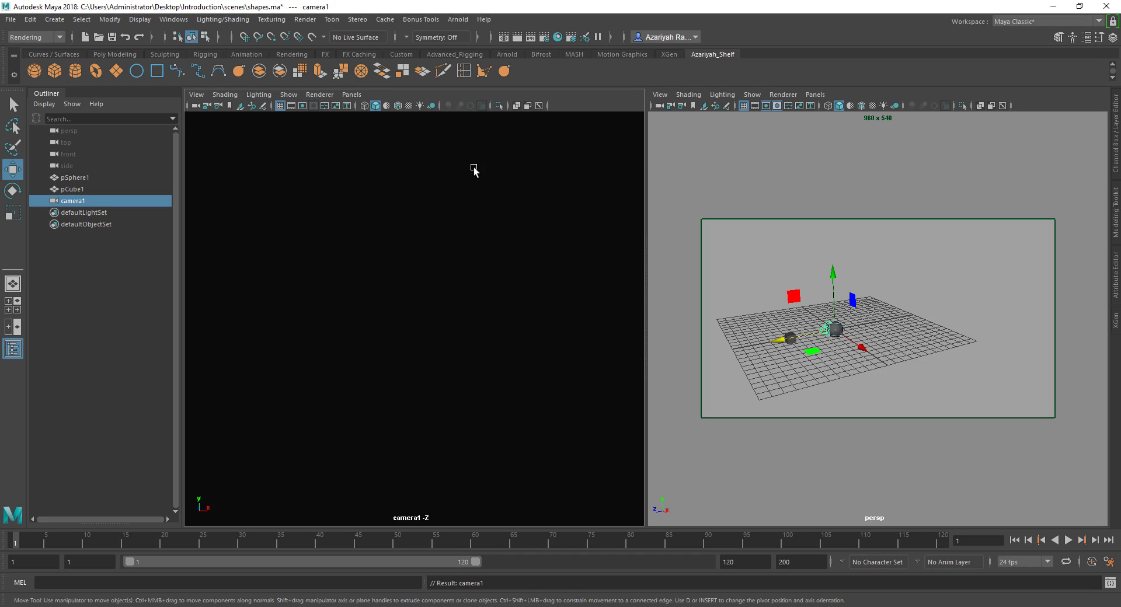
Step: Pull the new camera back along Z past the cube and raise it above the grid
{"action": "scroll", "coordinate": [422, 361], "scroll_direction": "down", "scroll_amount": 5}
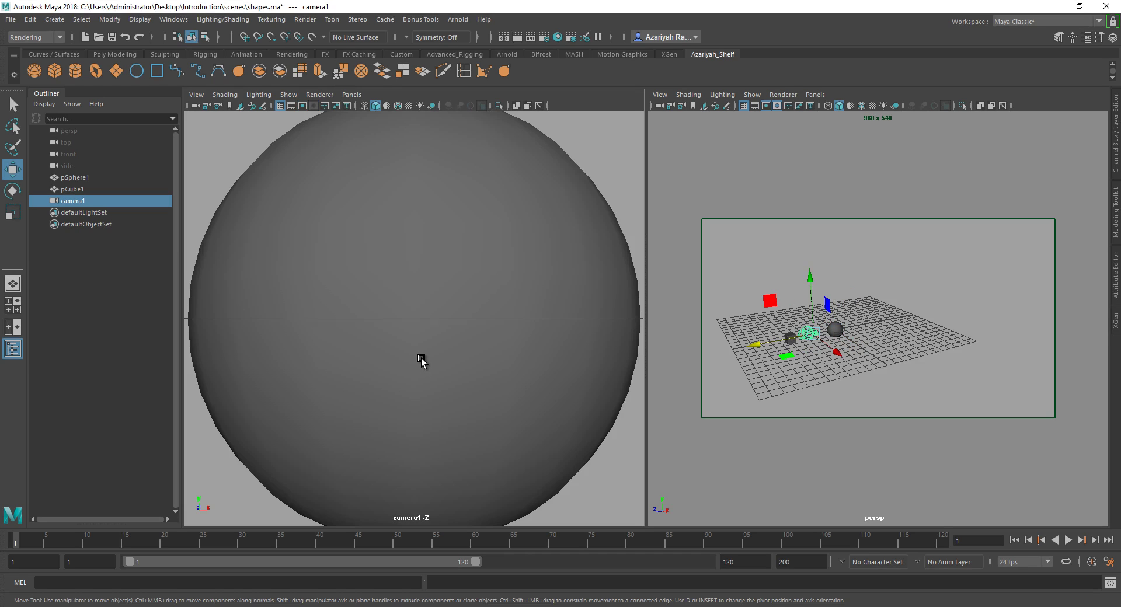
{"action": "scroll", "coordinate": [421, 361], "scroll_direction": "down", "scroll_amount": 10}
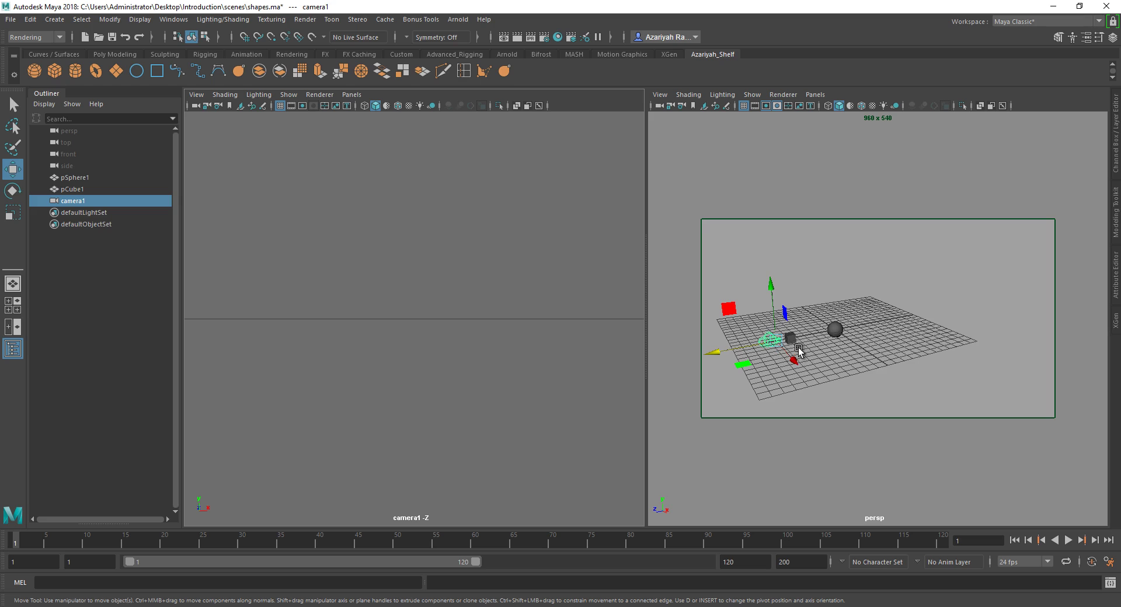
{"action": "left_click_drag", "start_coordinate": [776, 292], "coordinate": [781, 350]}
Step: Rotate the camera to tilt it down toward the sphere, and undo the sideways turn
{"action": "key", "text": "e"}
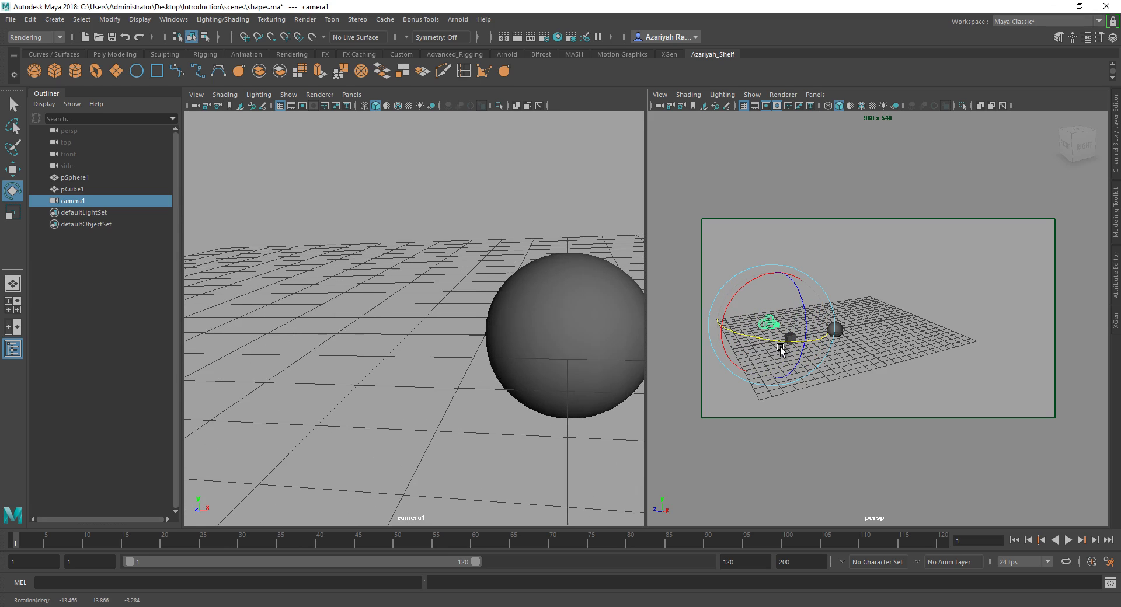
{"action": "key", "text": "ctrl+z"}
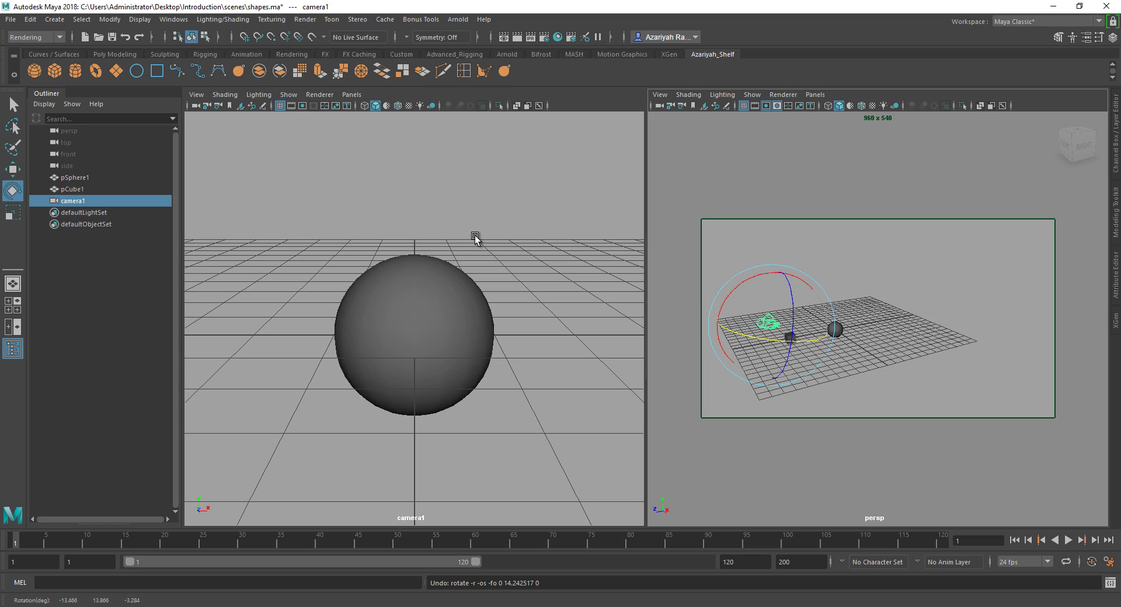
Step: Tumble and dolly the new camera until the sphere and cube are both in its view, and collapse the Outliner
{"action": "key", "text": "alt"}
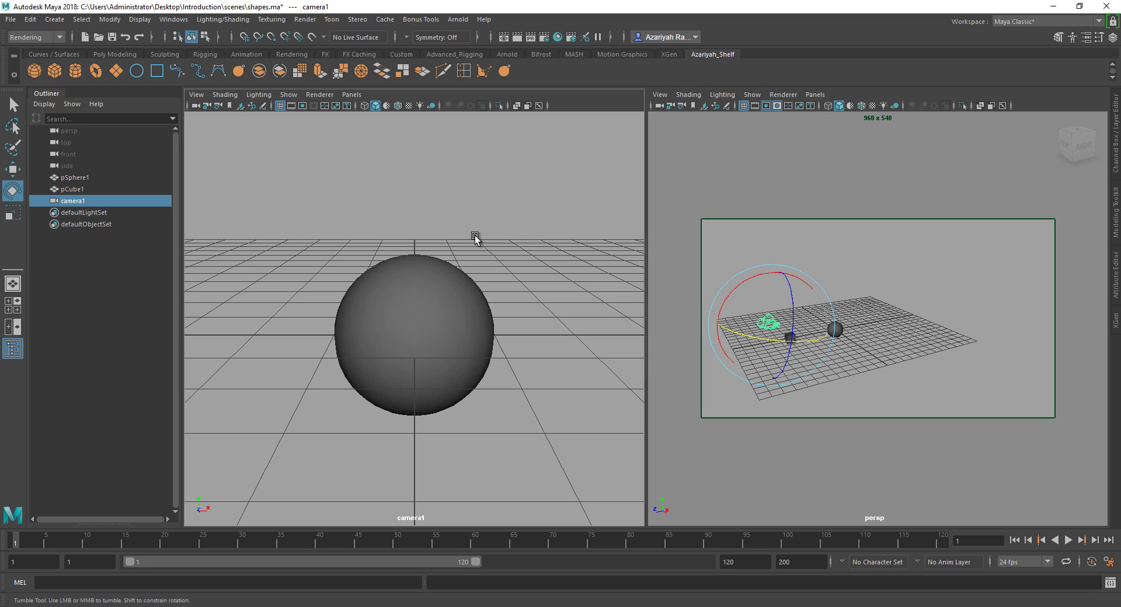
{"action": "left_click_drag", "start_coordinate": [485, 239], "coordinate": [306, 258], "text": "alt"}
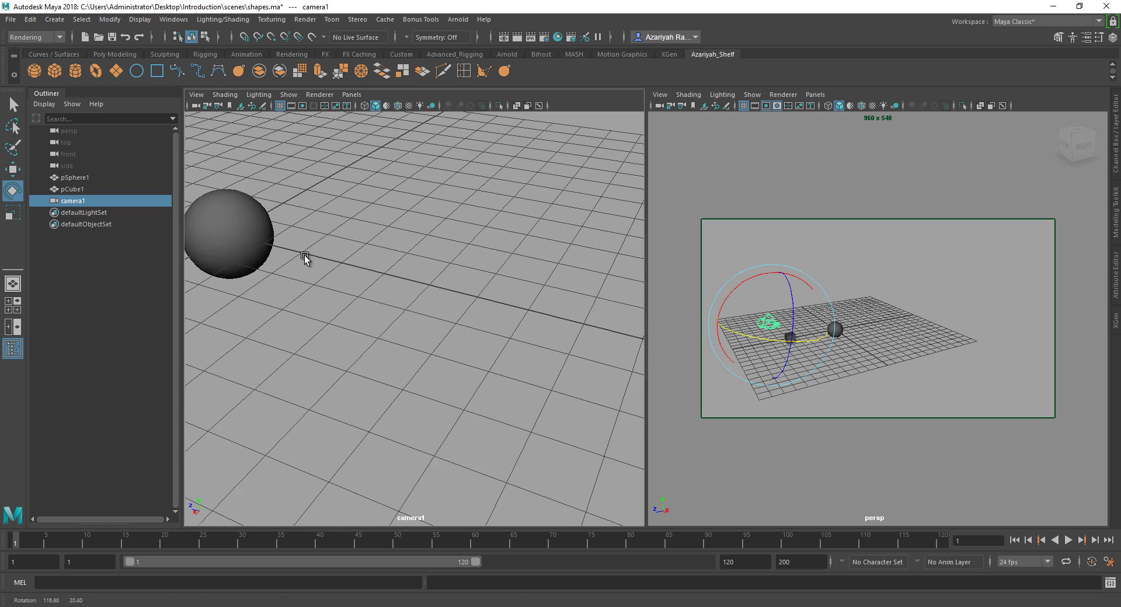
{"action": "left_click_drag", "start_coordinate": [393, 274], "coordinate": [491, 283], "text": "alt"}
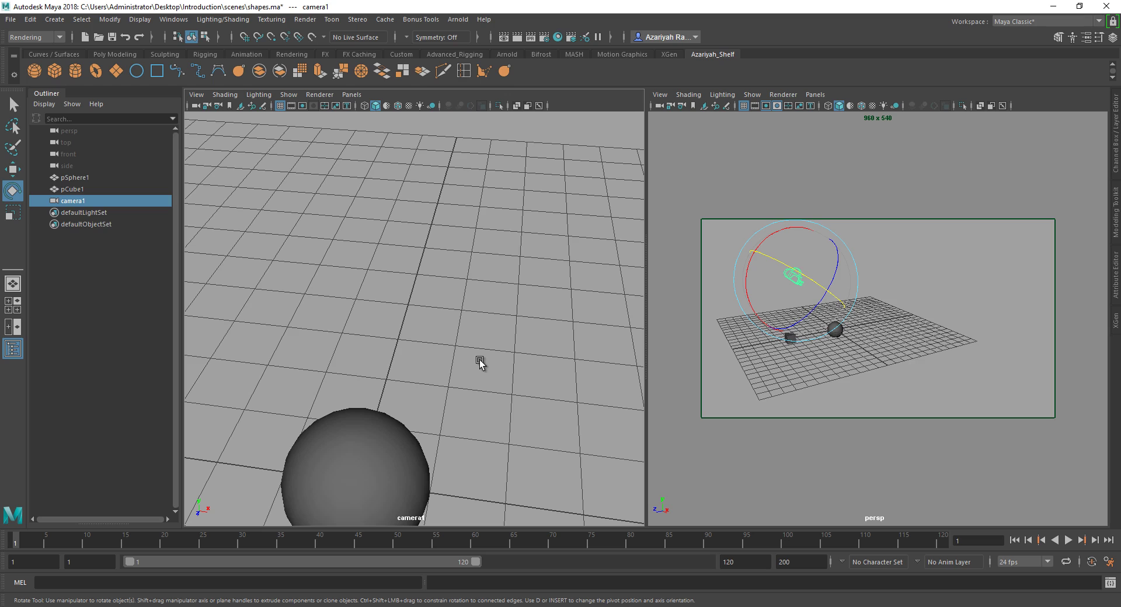
{"action": "right_click_drag", "start_coordinate": [485, 367], "coordinate": [476, 345], "text": "alt"}
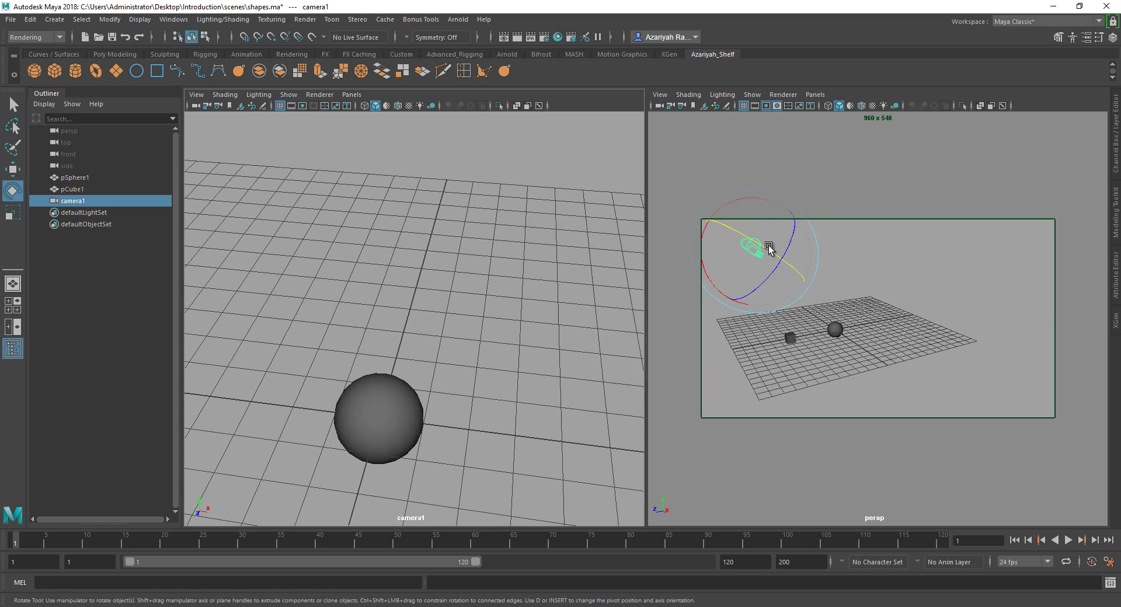
{"action": "left_click", "coordinate": [52, 94]}
{"action": "right_click_drag", "start_coordinate": [393, 333], "coordinate": [352, 327], "text": "alt"}
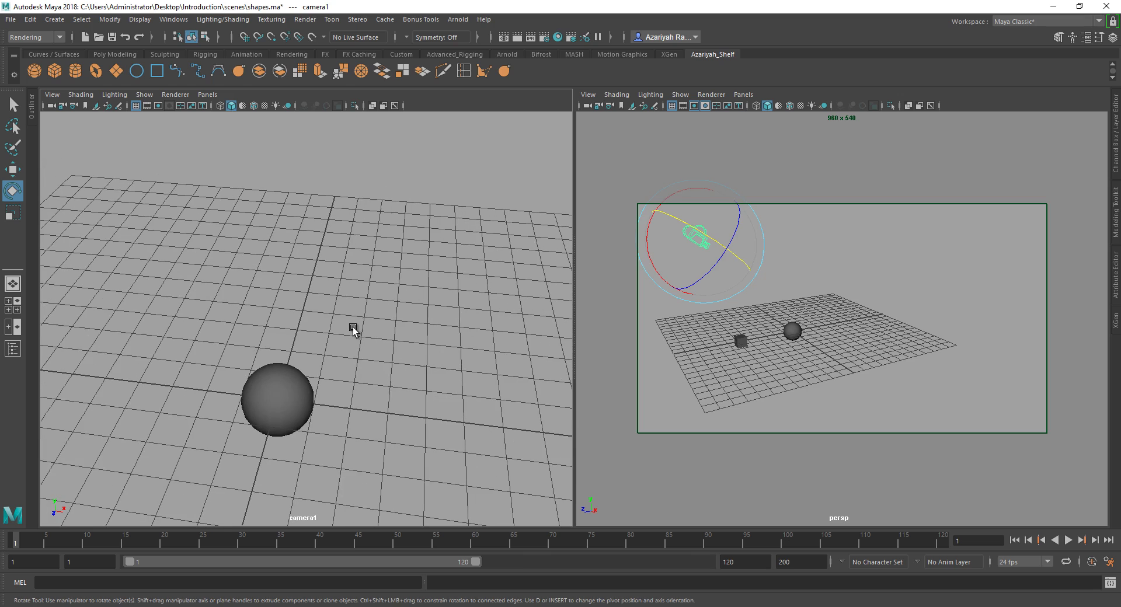
{"action": "left_click_drag", "start_coordinate": [353, 340], "coordinate": [373, 322], "text": "alt"}
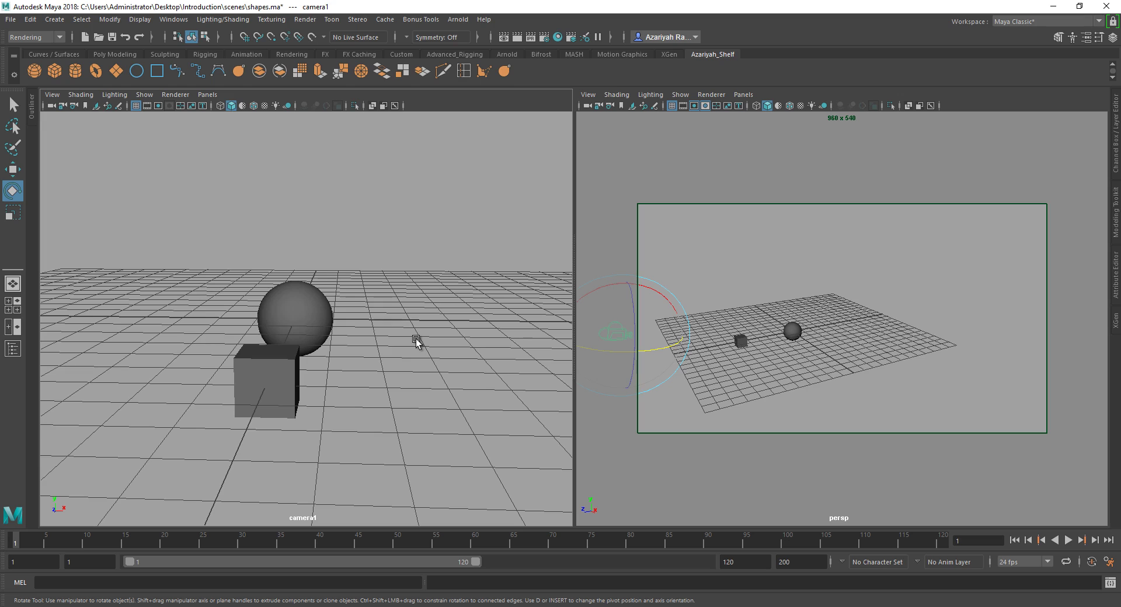
{"action": "mouse_move", "coordinate": [403, 343]}
{"action": "left_mouse_down", "text": "alt"}
{"action": "mouse_move", "coordinate": [325, 333]}
{"action": "mouse_move", "coordinate": [418, 339]}
{"action": "mouse_move", "coordinate": [268, 351]}
{"action": "mouse_move", "coordinate": [396, 346]}
{"action": "left_mouse_up", "text": "alt"}
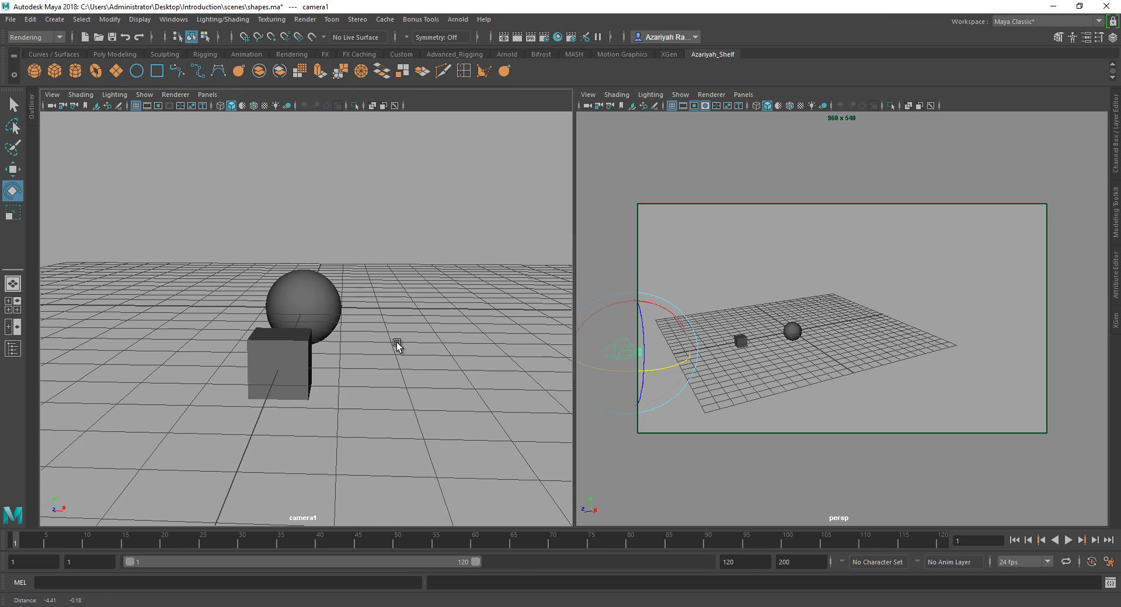
Step: Duplicate the cube and move the copy along Z to about -8.85 cm, on the far side of the sphere
{"action": "left_click", "coordinate": [305, 365]}
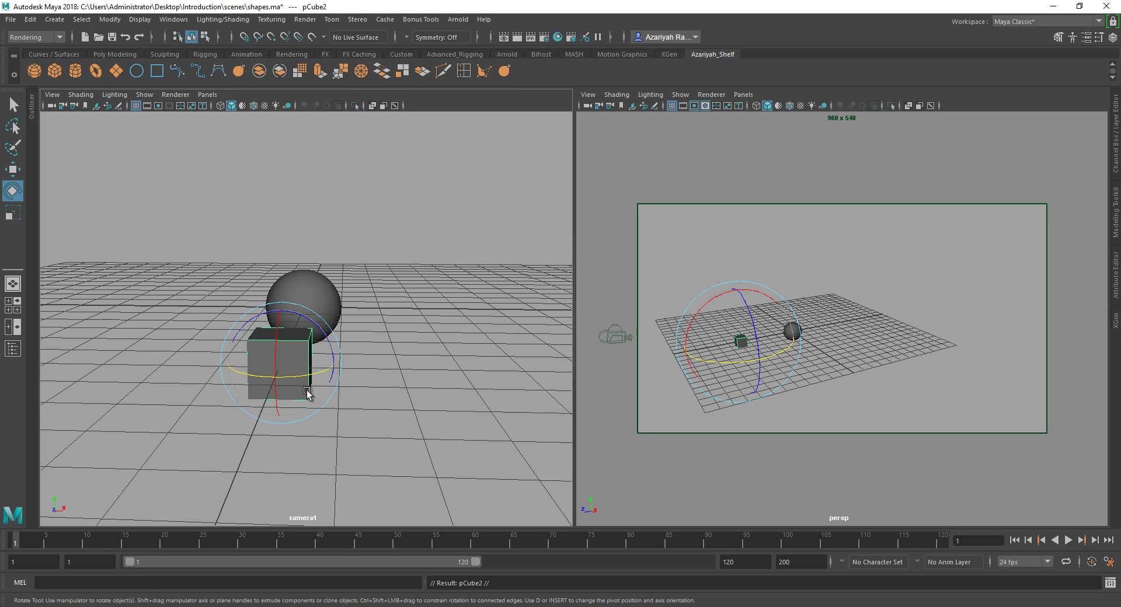
{"action": "key", "text": "w"}
{"action": "left_click_drag", "start_coordinate": [275, 374], "coordinate": [315, 273]}
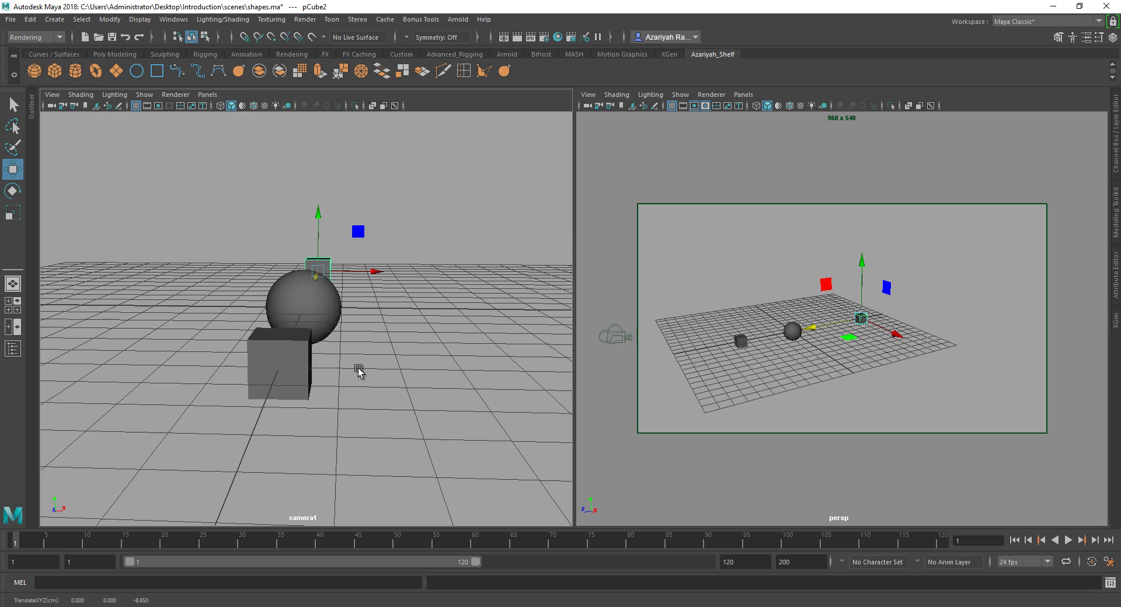
Step: Examine the sphere and both cubes through the new camera by tumbling, panning and dollying it, selecting that camera in the perspective view
{"action": "left_click_drag", "start_coordinate": [361, 348], "coordinate": [548, 350], "text": "alt"}
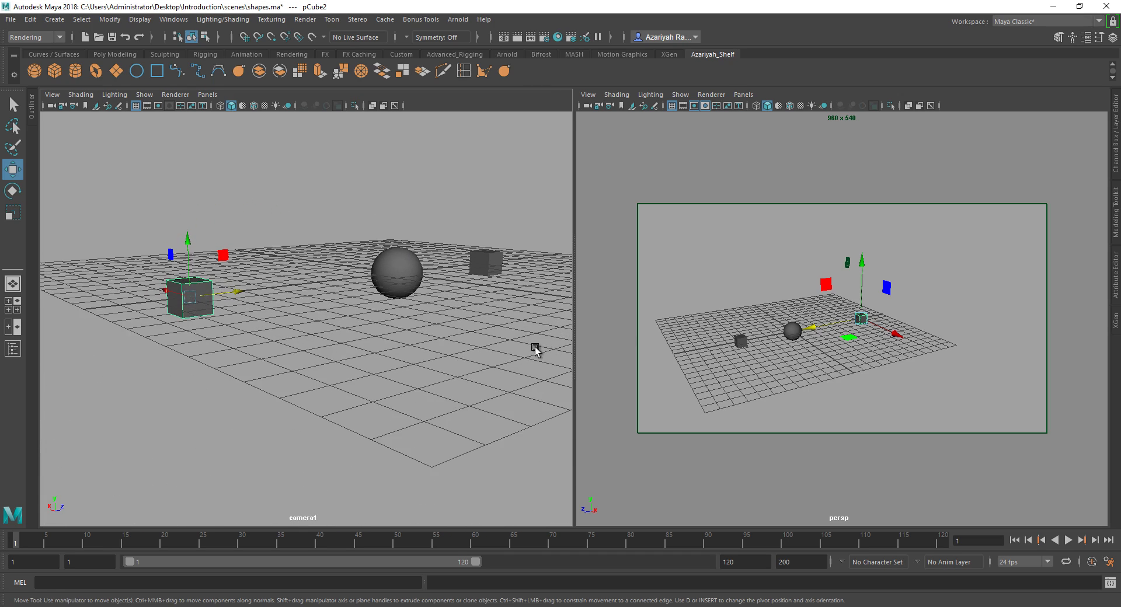
{"action": "left_click_drag", "start_coordinate": [397, 366], "coordinate": [404, 368], "text": "alt"}
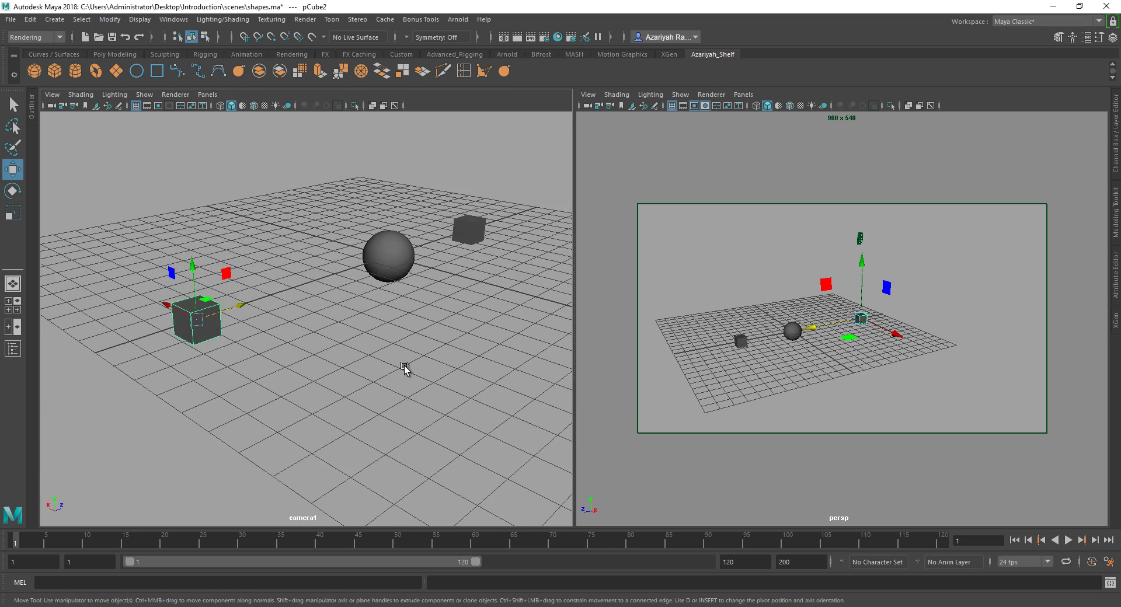
{"action": "left_click", "coordinate": [859, 240]}
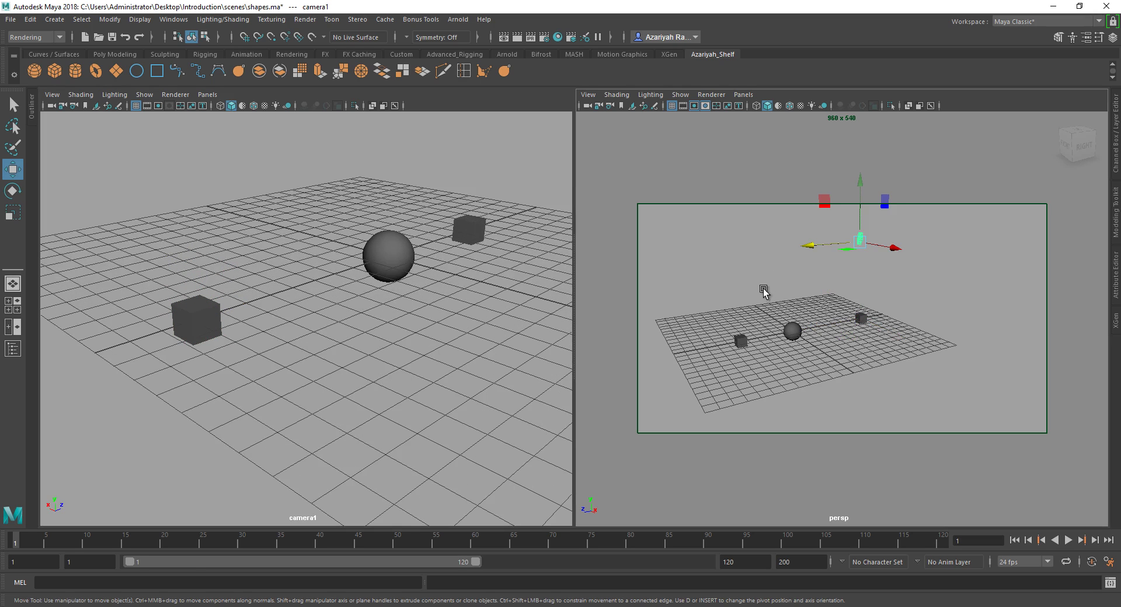
{"action": "left_click_drag", "start_coordinate": [461, 335], "coordinate": [361, 345], "text": "alt"}
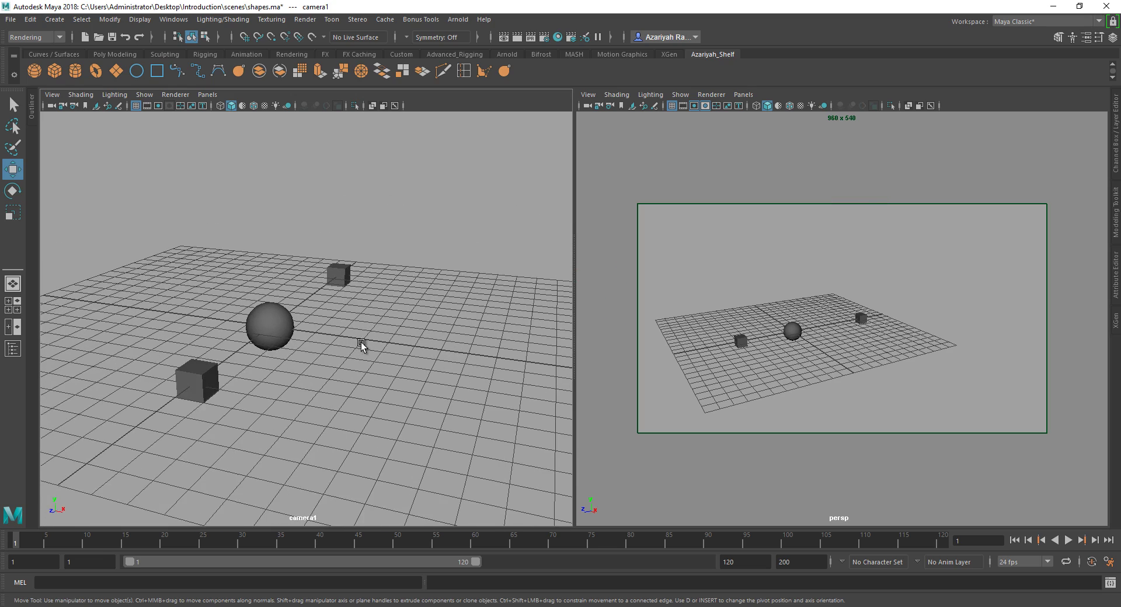
{"action": "middle_click_drag", "start_coordinate": [375, 332], "coordinate": [388, 328], "text": "alt"}
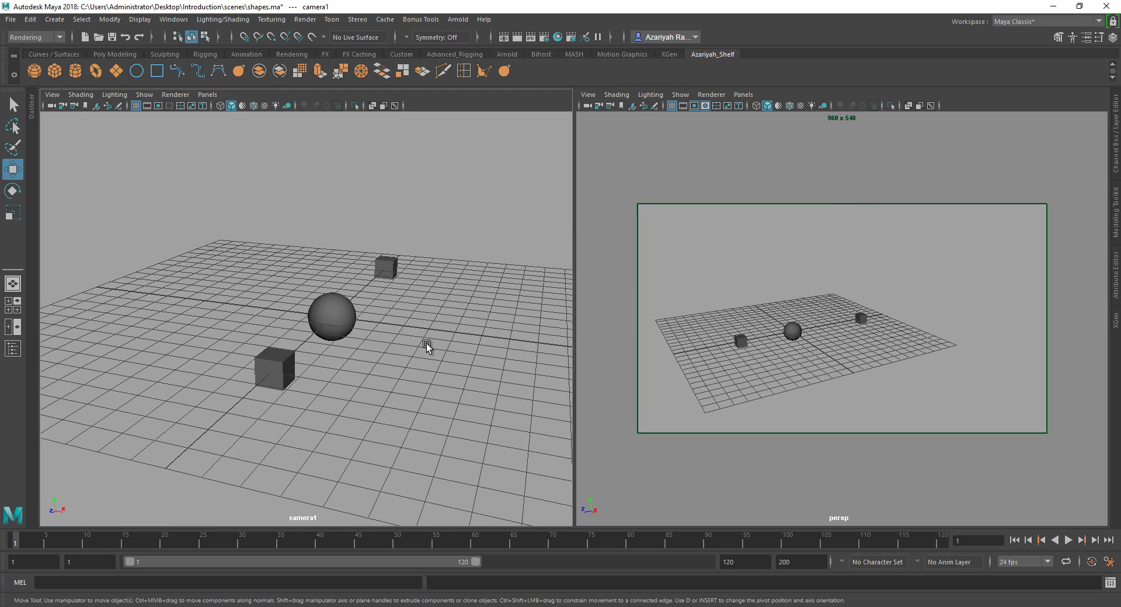
{"action": "left_click_drag", "start_coordinate": [438, 383], "coordinate": [468, 370], "text": "alt"}
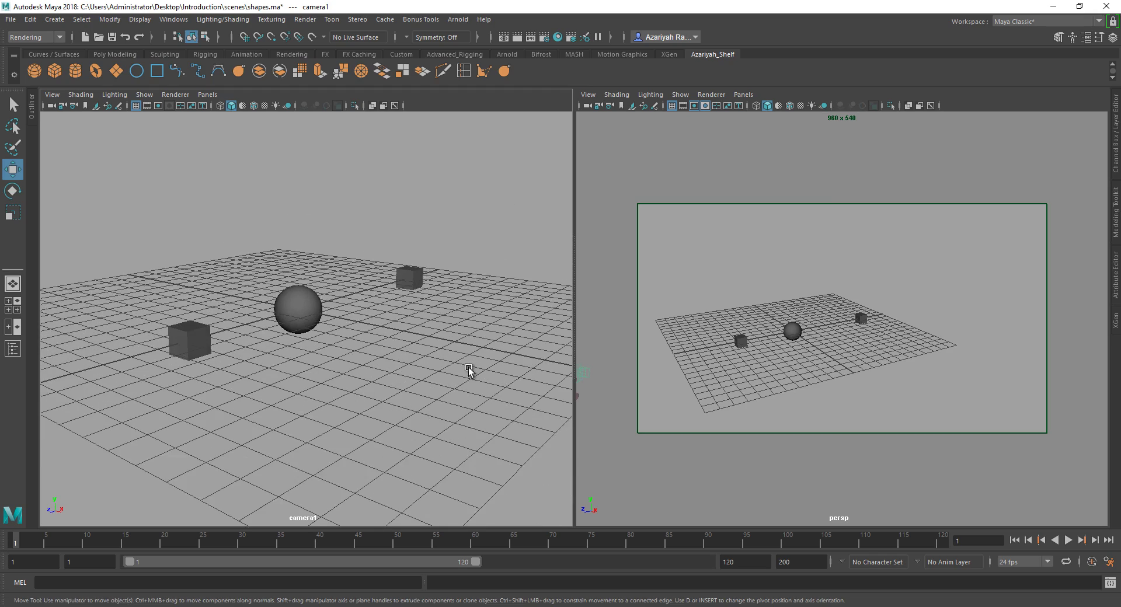
{"action": "right_click_drag", "start_coordinate": [468, 371], "coordinate": [272, 339], "text": "alt"}
{"action": "left_click_drag", "start_coordinate": [273, 338], "coordinate": [324, 403], "text": "alt"}
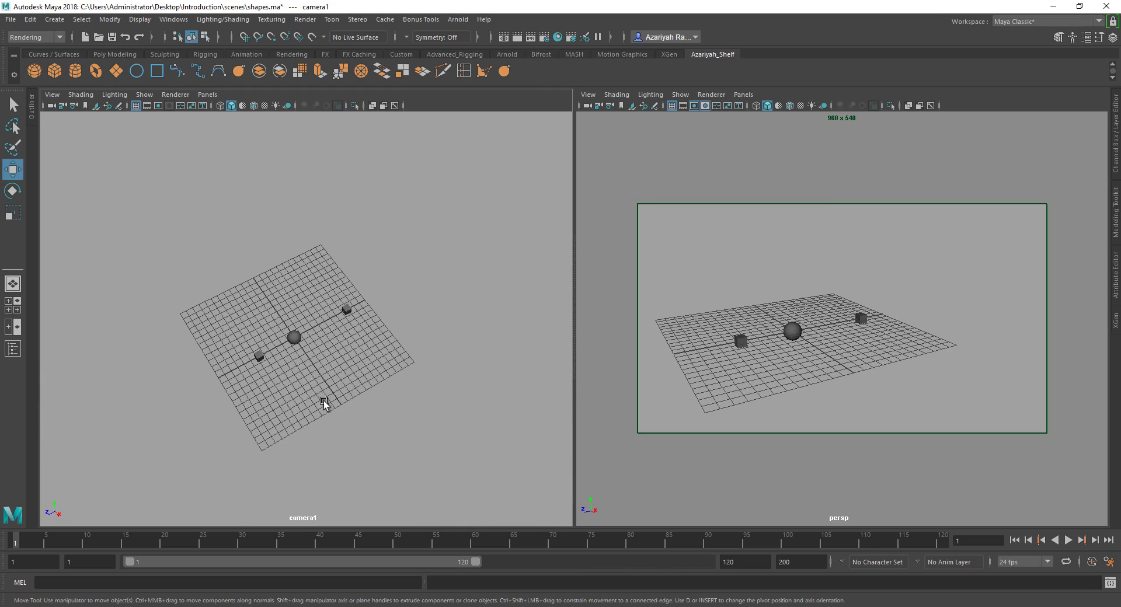
Step: Frame the sphere in the new camera's view, tumble around it and dolly out until both cubes are in view
{"action": "left_click", "coordinate": [295, 340]}
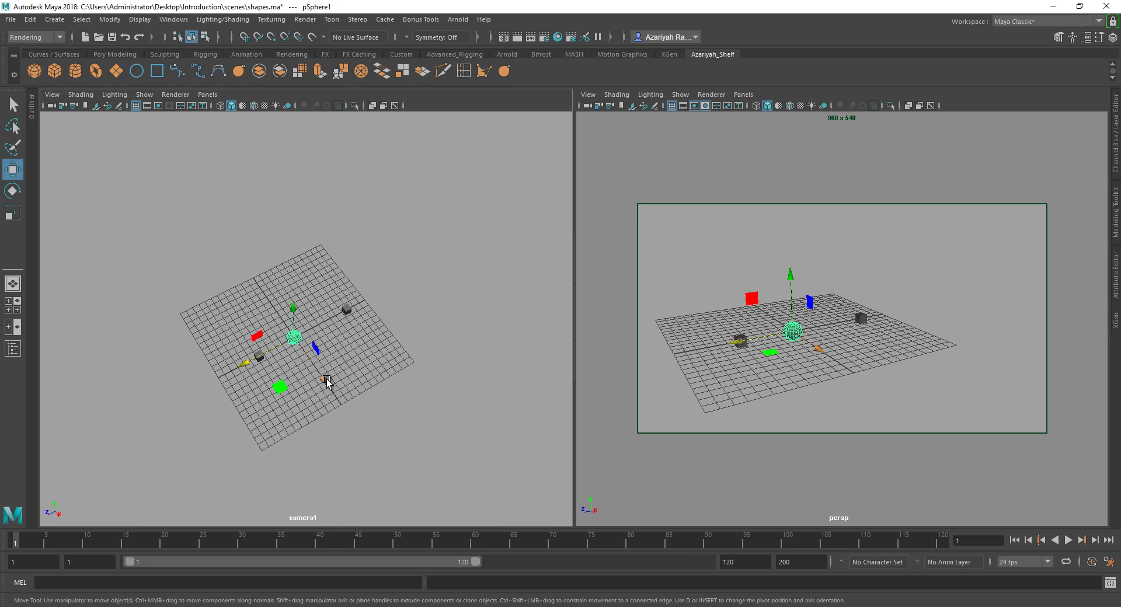
{"action": "key", "text": "f"}
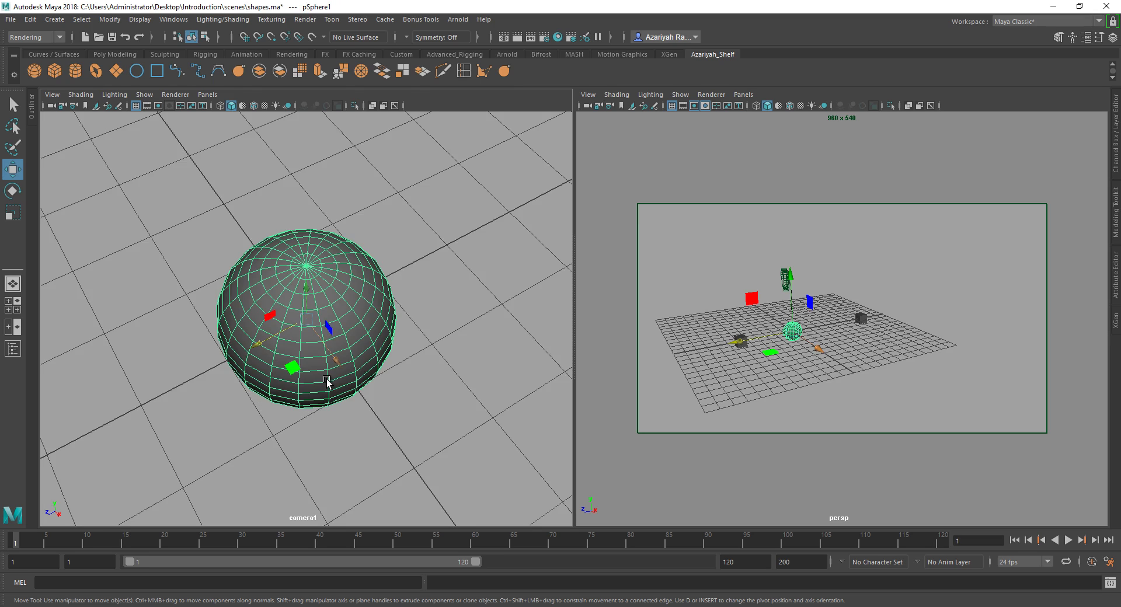
{"action": "left_click_drag", "start_coordinate": [428, 418], "coordinate": [399, 388], "text": "alt"}
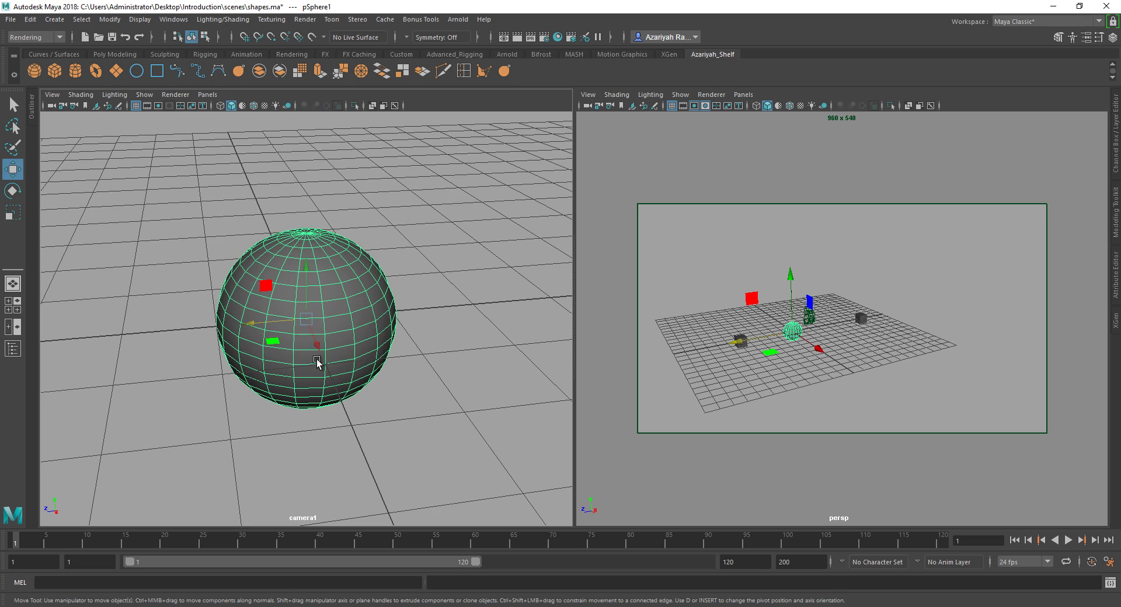
{"action": "scroll", "coordinate": [423, 354], "scroll_direction": "down", "scroll_amount": 5}
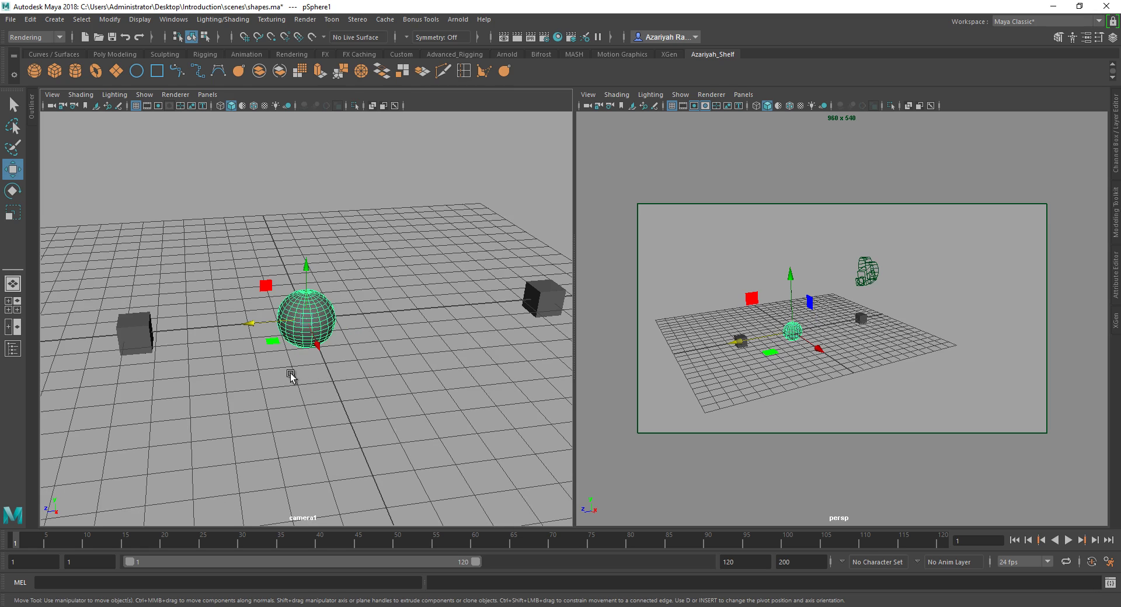
Step: Tumble the new camera to a lower angle on the sphere and dolly out until both cubes are fully in view
{"action": "mouse_move", "coordinate": [290, 375]}
{"action": "left_mouse_down", "text": "alt"}
{"action": "mouse_move", "coordinate": [496, 358]}
{"action": "mouse_move", "coordinate": [257, 353]}
{"action": "mouse_move", "coordinate": [155, 373]}
{"action": "mouse_move", "coordinate": [193, 419]}
{"action": "mouse_move", "coordinate": [280, 442]}
{"action": "mouse_move", "coordinate": [370, 356]}
{"action": "mouse_move", "coordinate": [319, 374]}
{"action": "mouse_move", "coordinate": [281, 369]}
{"action": "left_mouse_up", "text": "alt"}
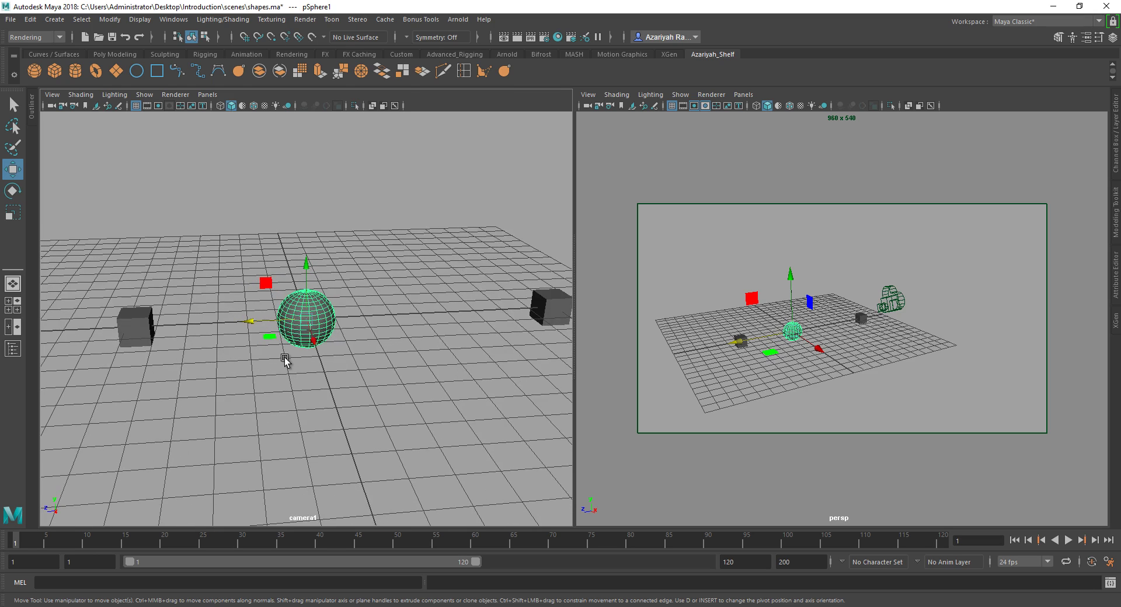
{"action": "right_click_drag", "start_coordinate": [282, 362], "coordinate": [304, 340], "text": "alt"}
{"action": "scroll", "coordinate": [245, 340], "scroll_direction": "down", "scroll_amount": 2}
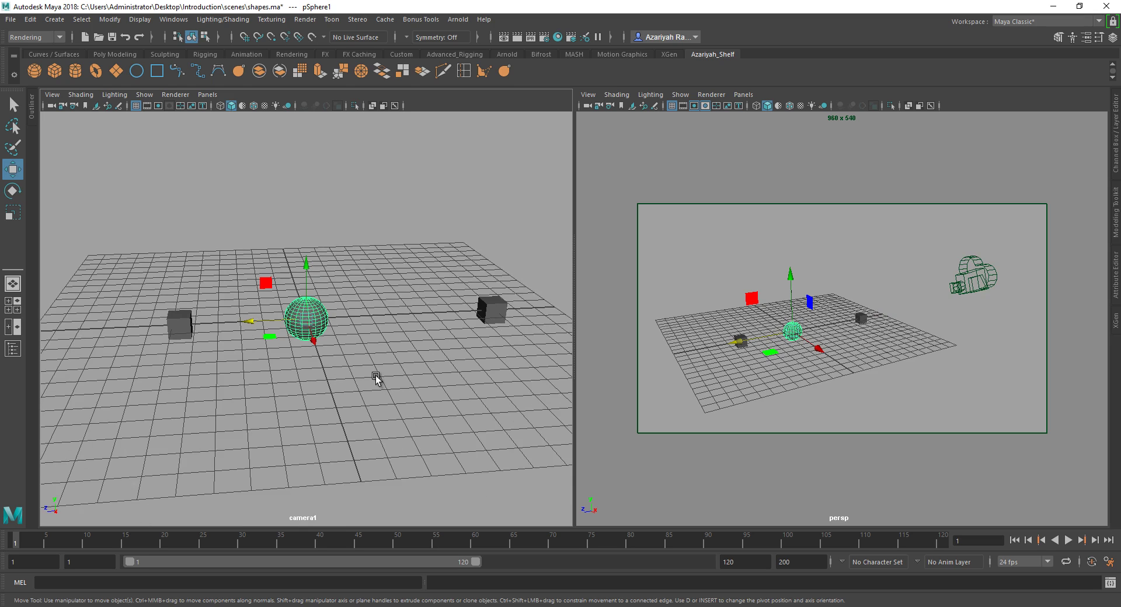
Step: Pan, tumble and dolly the new camera in for a close view of one cube and of the sphere
{"action": "middle_click_drag", "start_coordinate": [300, 345], "coordinate": [473, 348], "text": "alt"}
{"action": "left_click_drag", "start_coordinate": [369, 370], "coordinate": [470, 329], "text": "alt"}
{"action": "scroll", "coordinate": [470, 329], "scroll_direction": "up", "scroll_amount": 7}
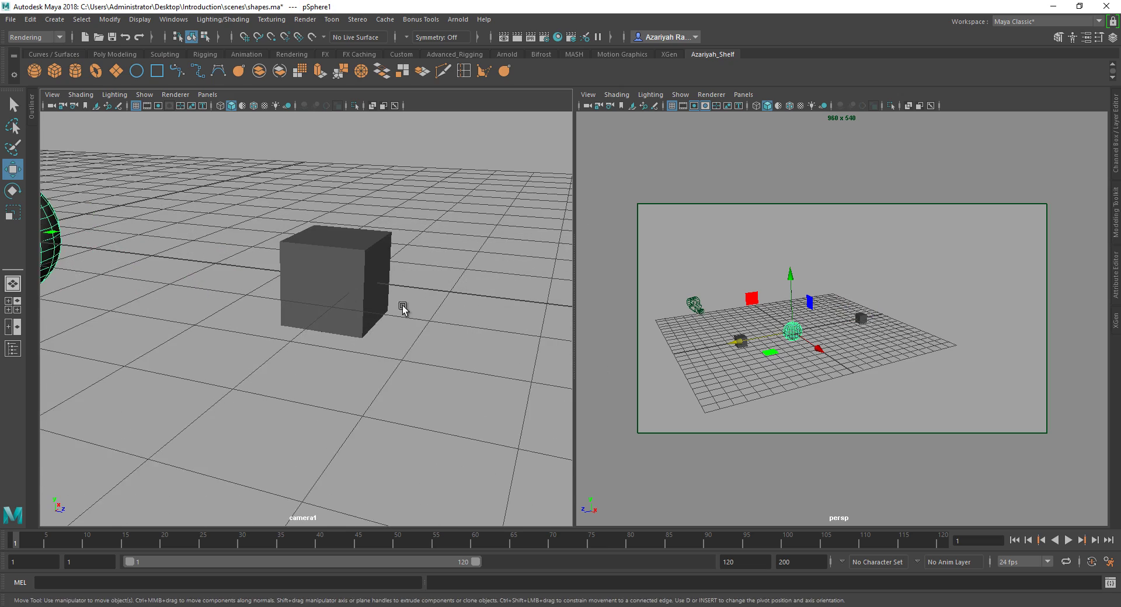
{"action": "middle_click_drag", "start_coordinate": [221, 274], "coordinate": [431, 358], "text": "alt"}
{"action": "scroll", "coordinate": [365, 334], "scroll_direction": "up", "scroll_amount": 3}
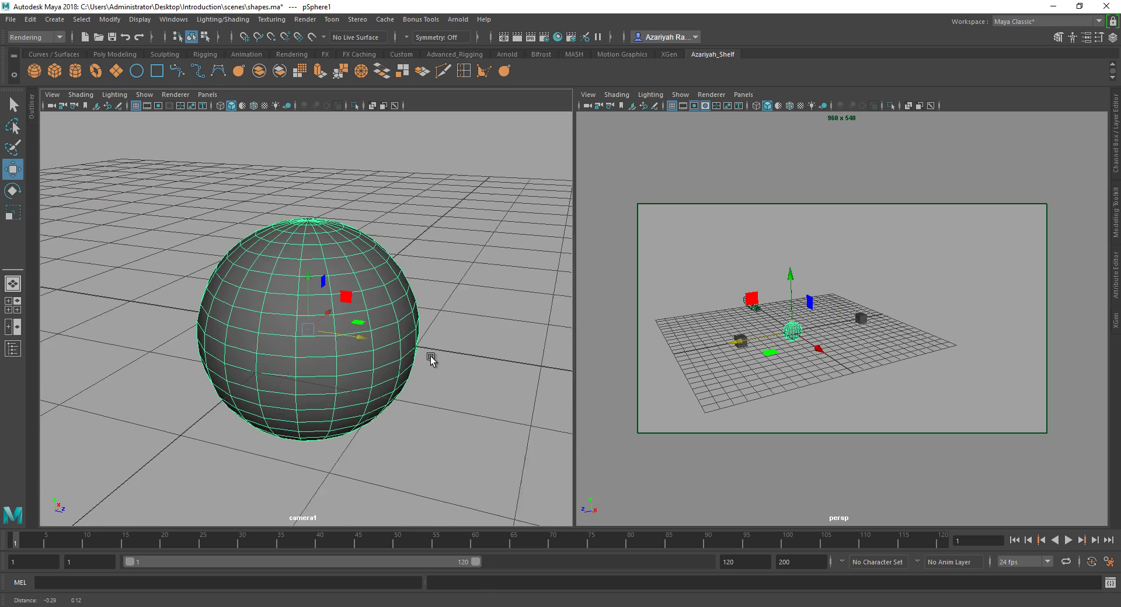
Step: Tumble the new camera around the sphere to look down on it, and step back through its previous views
{"action": "left_click_drag", "start_coordinate": [282, 261], "coordinate": [350, 295], "text": "alt"}
{"action": "key", "text": "["}
{"action": "key", "text": "["}
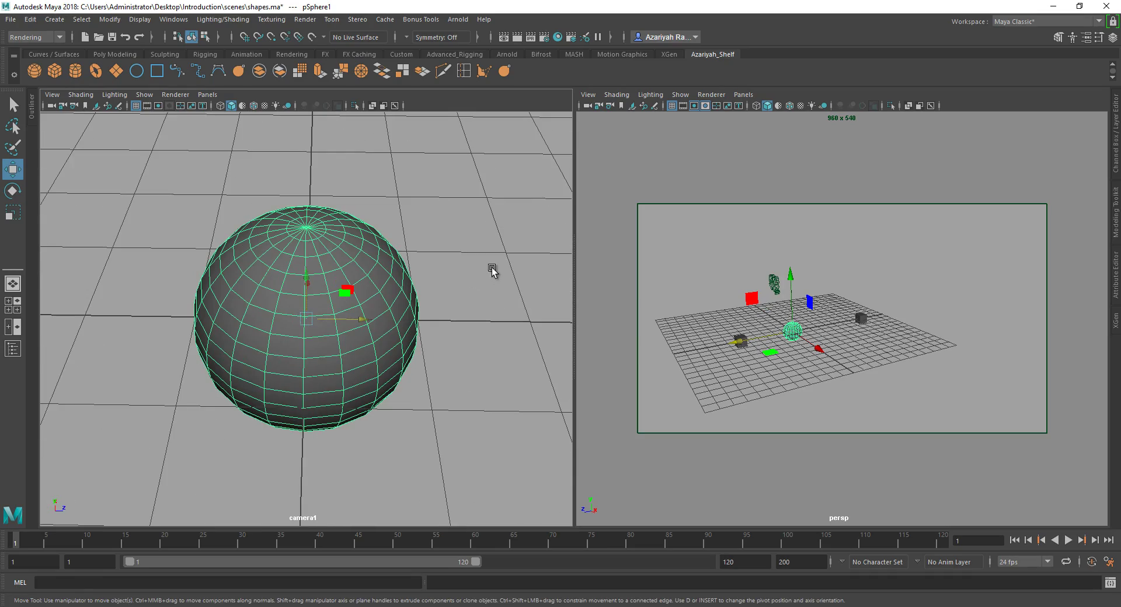
Step: Dolly the new camera out and tumble it to a raised diagonal view of the sphere and both cubes, stepping back one view in between
{"action": "right_click_drag", "start_coordinate": [493, 270], "coordinate": [50, 192], "text": "alt"}
{"action": "key", "text": "["}
{"action": "left_click_drag", "start_coordinate": [376, 277], "coordinate": [439, 277], "text": "alt"}
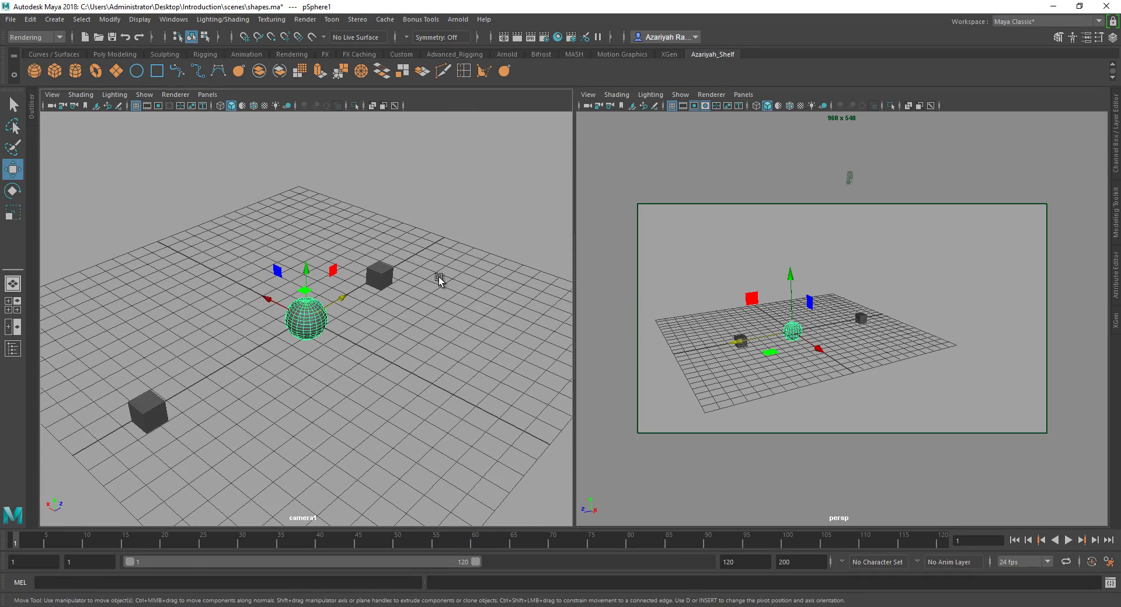